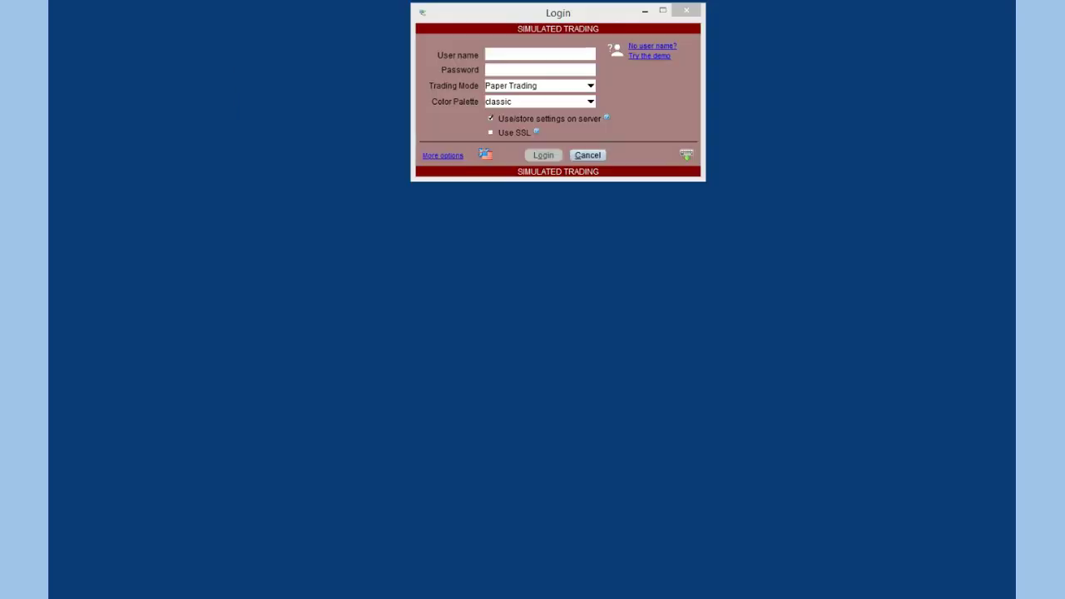
Enter the paper trading account's user name and password in the TWS login dialog
{"action": "left_click", "coordinate": [572, 54]}
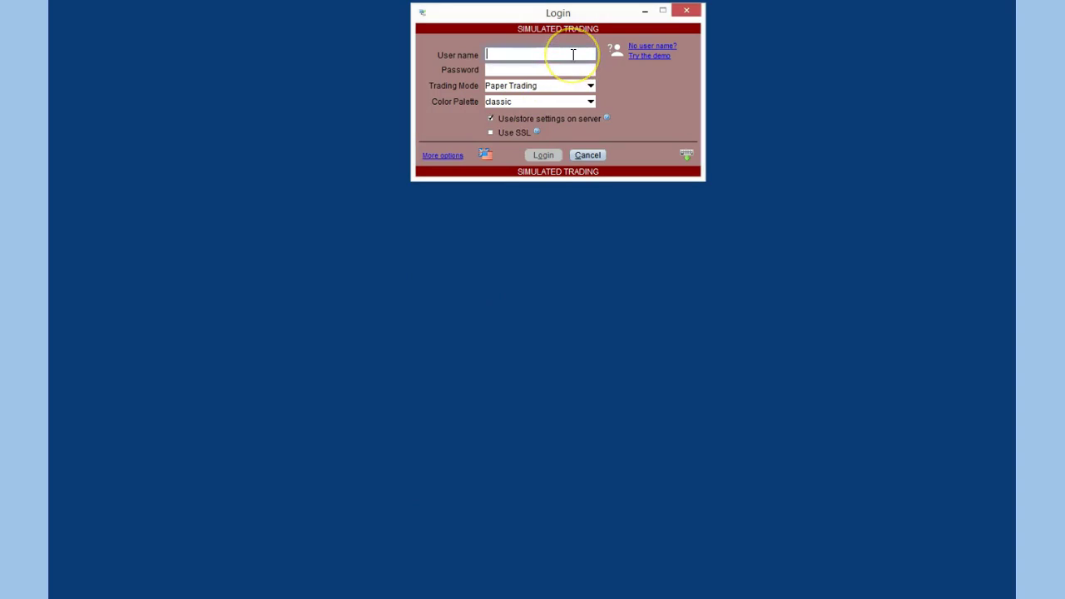
{"action": "type", "text": "yates005"}
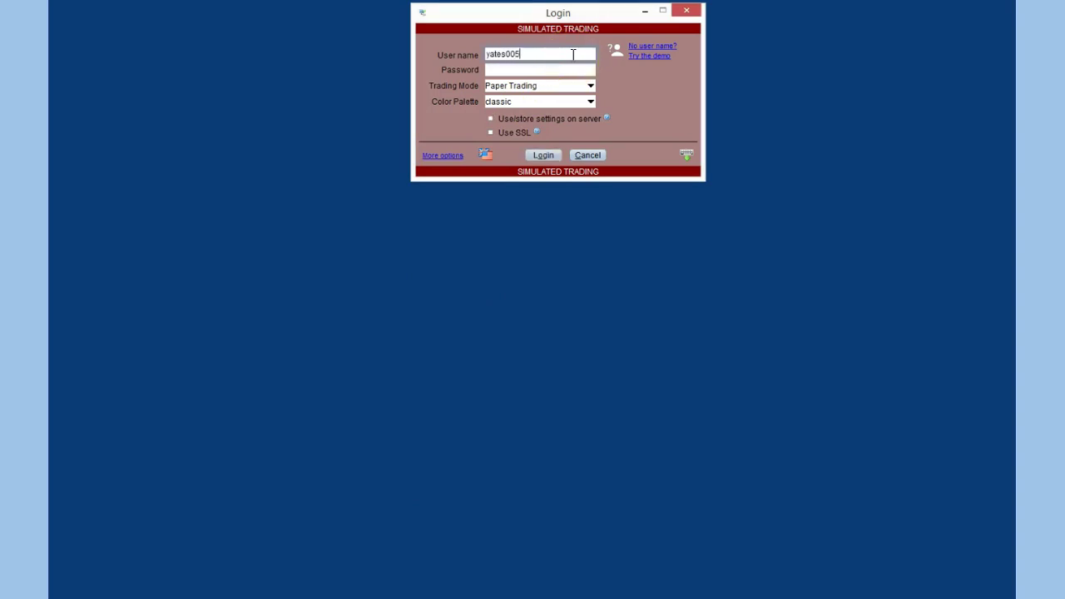
{"action": "key", "text": "Tab"}
{"action": "type", "text": "********"}
Expand the login options, keep the STABLE version, and log in to the paper trading account
{"action": "left_click", "coordinate": [440, 160]}
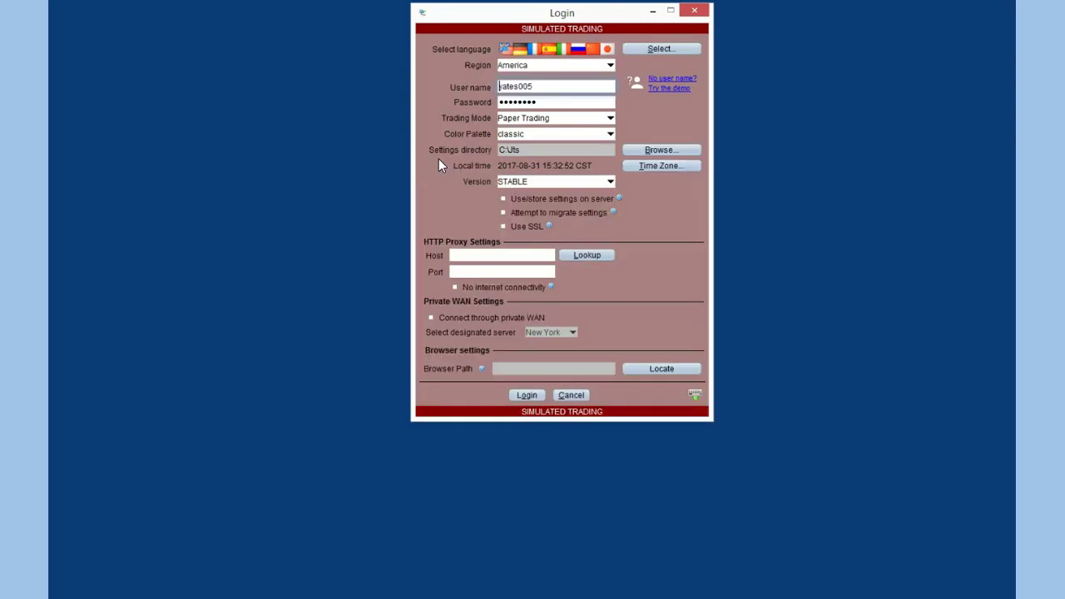
{"action": "left_click", "coordinate": [559, 182]}
{"action": "left_click", "coordinate": [558, 181]}
{"action": "left_click", "coordinate": [523, 394]}
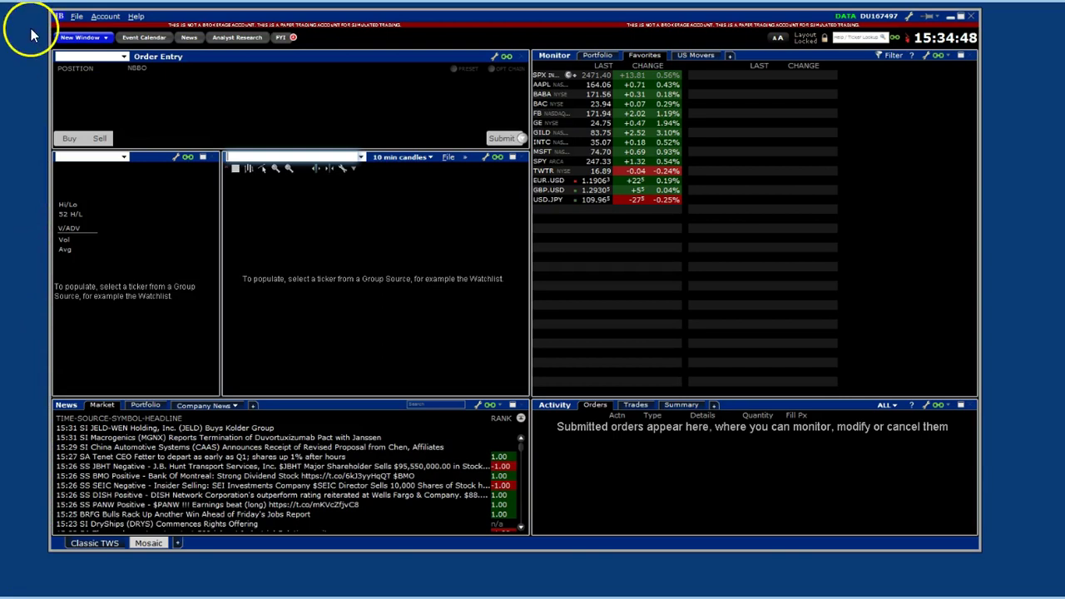
In Global Configuration's API Settings, confirm socket clients on port 7496 from 127.0.0.1, and save
{"action": "left_click", "coordinate": [76, 15]}
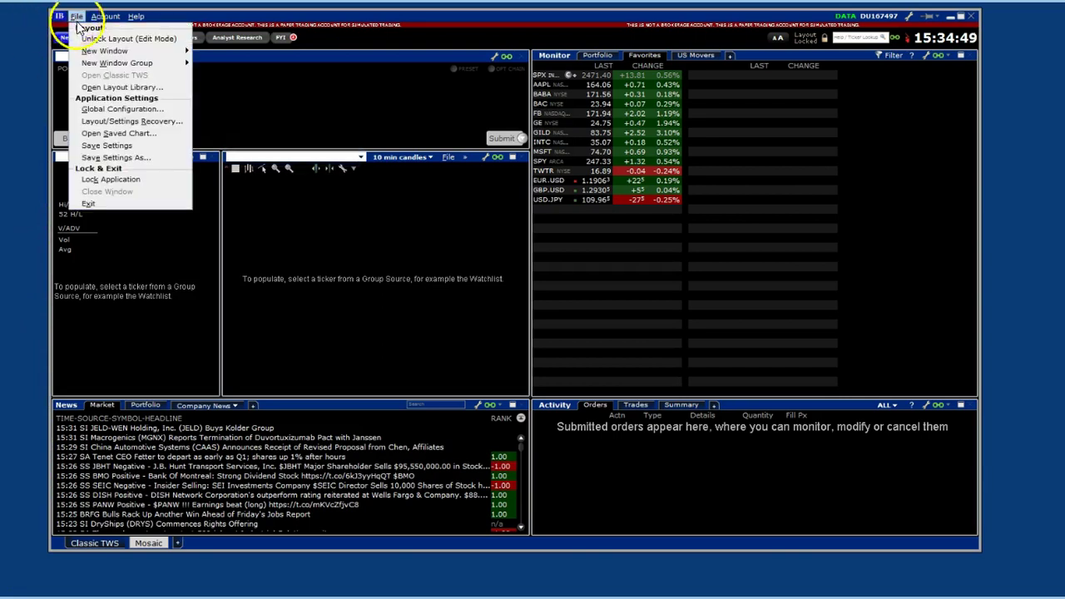
{"action": "left_click", "coordinate": [119, 109]}
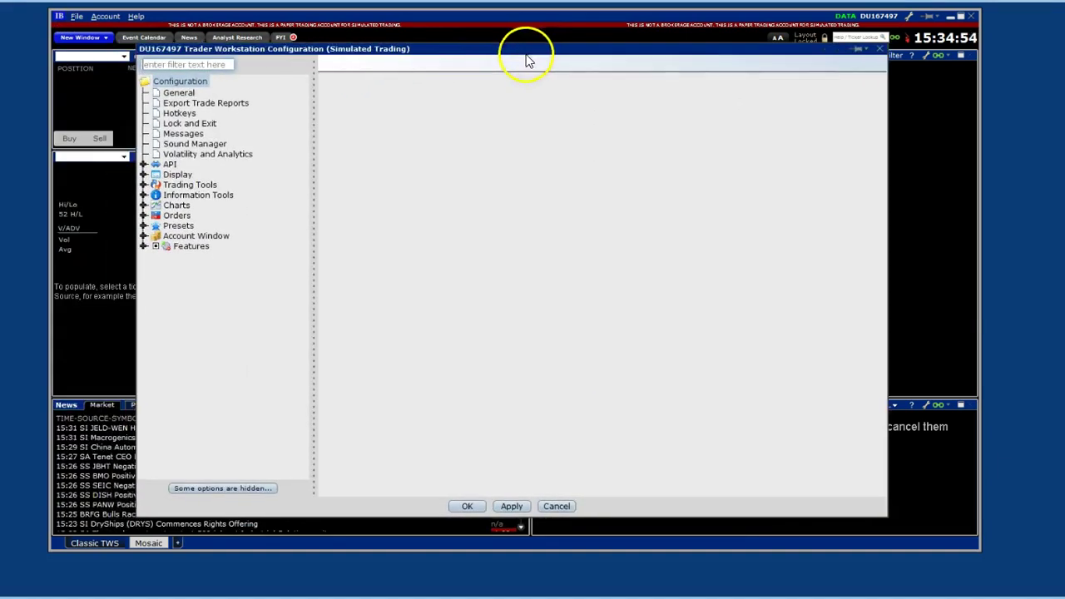
{"action": "left_click", "coordinate": [143, 164]}
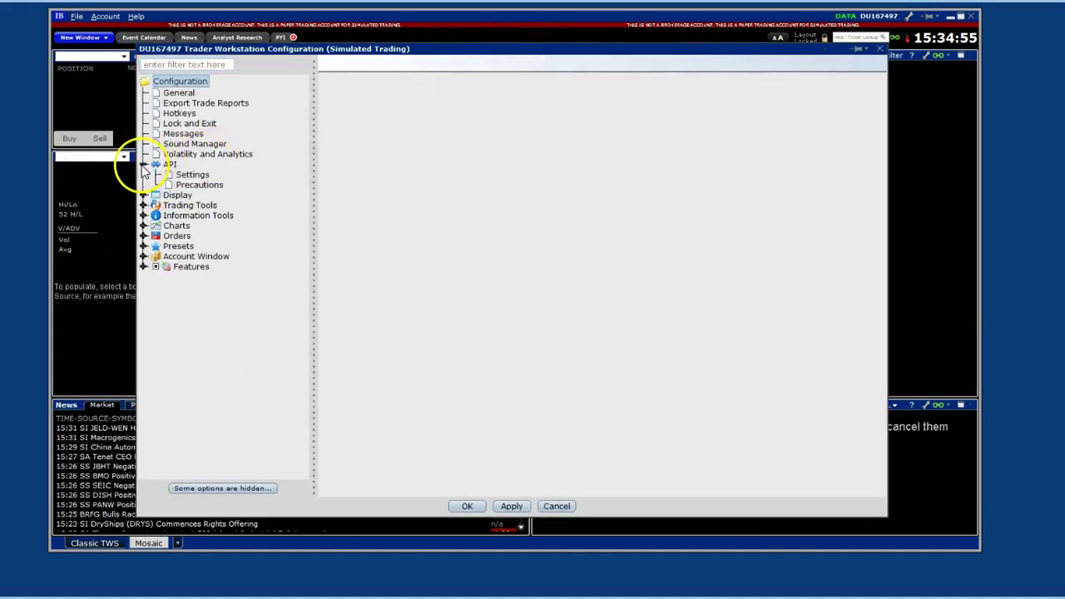
{"action": "left_click", "coordinate": [192, 175]}
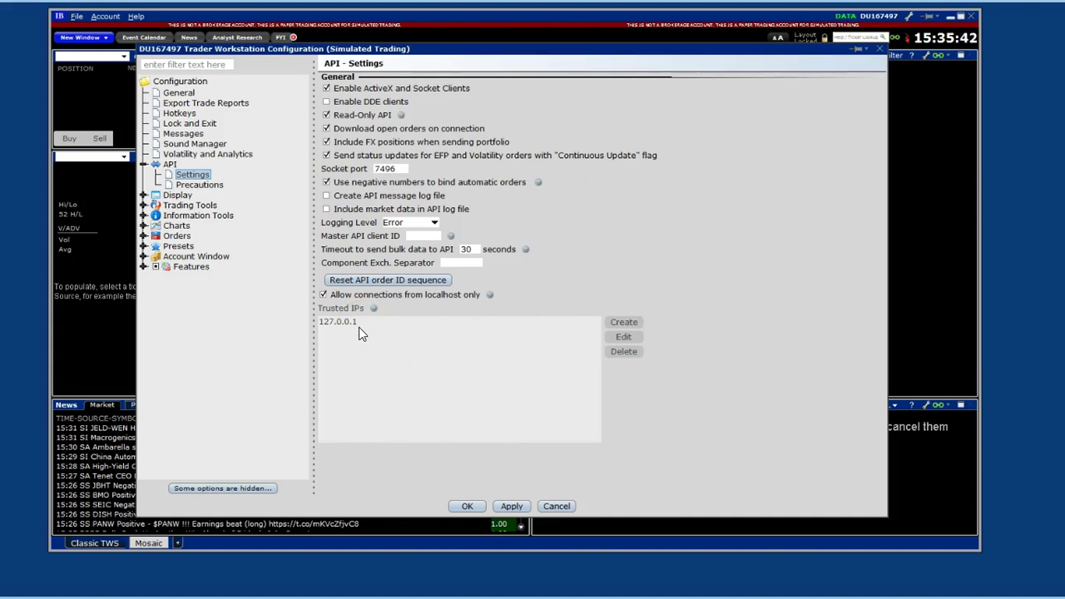
{"action": "left_click", "coordinate": [465, 508]}
{"action": "left_click", "coordinate": [468, 506]}
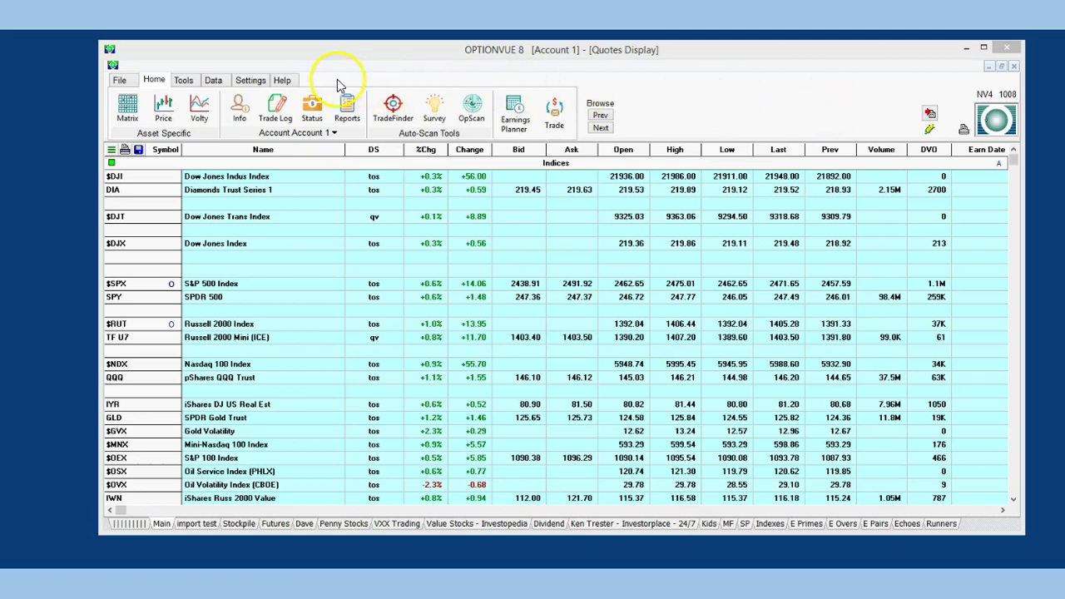
{"action": "left_click", "coordinate": [282, 81]}
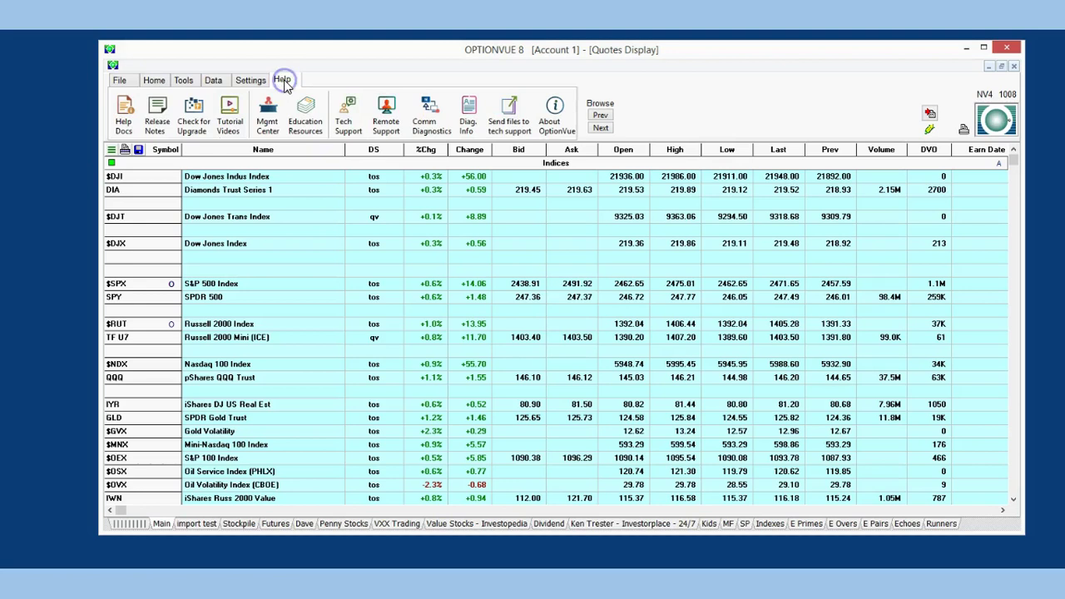
{"action": "left_click", "coordinate": [347, 117]}
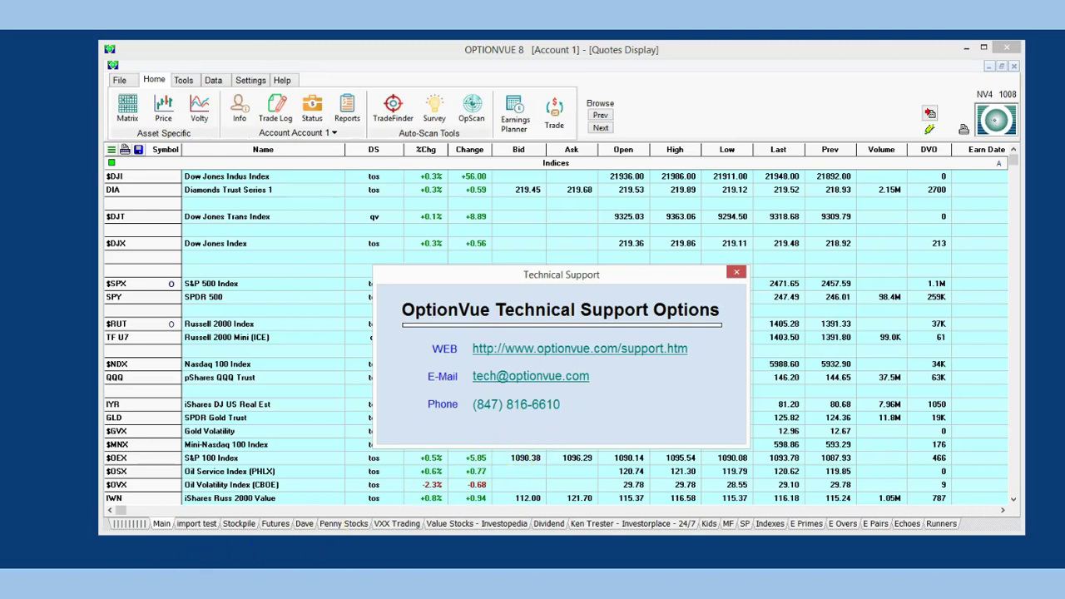
{"action": "key", "text": "Escape"}
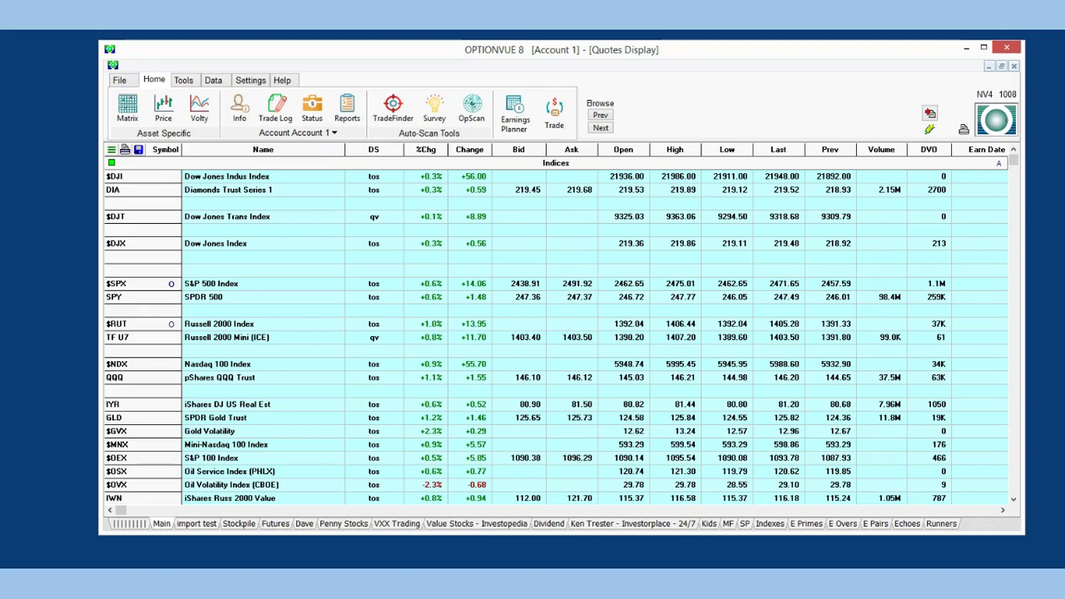
Switch Live Data to IB (Interactive Brokers) with port 7496 and a symbol limit of 80
{"action": "left_click", "coordinate": [998, 122]}
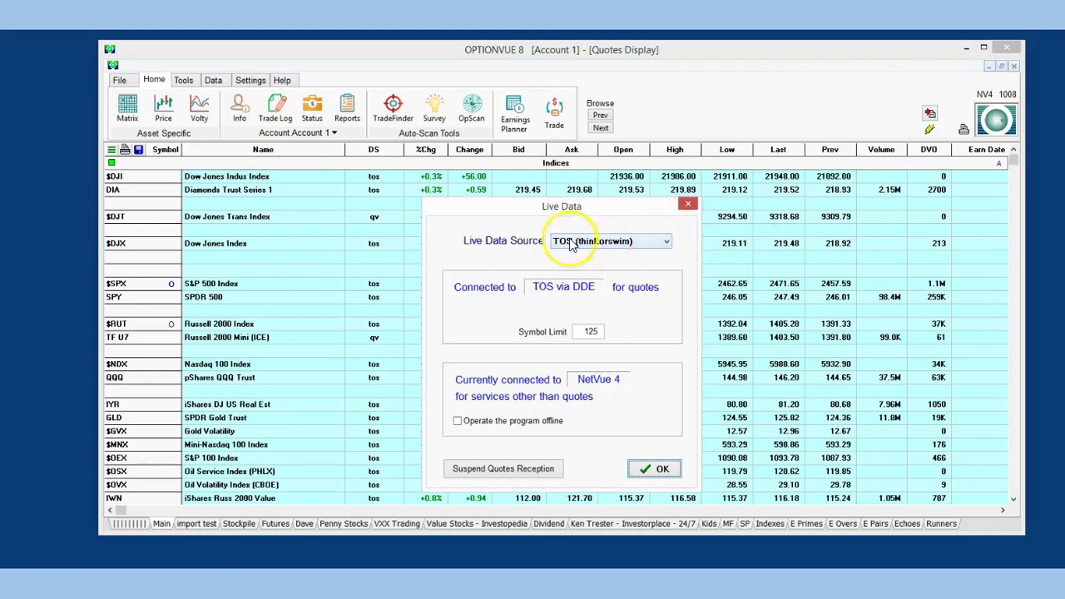
{"action": "left_click", "coordinate": [688, 204]}
{"action": "left_click", "coordinate": [213, 80]}
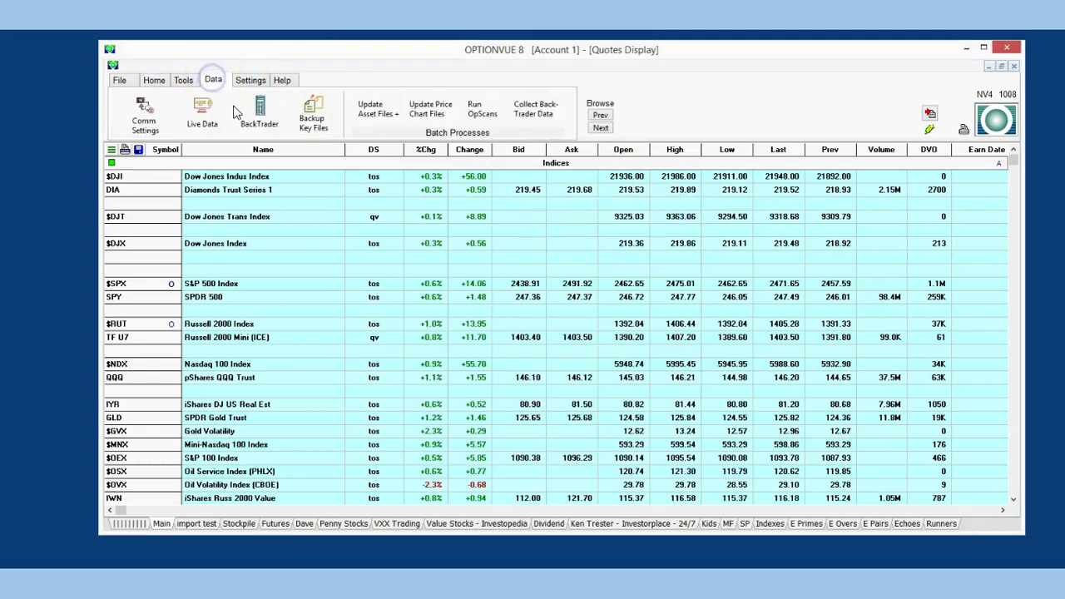
{"action": "left_click", "coordinate": [202, 112]}
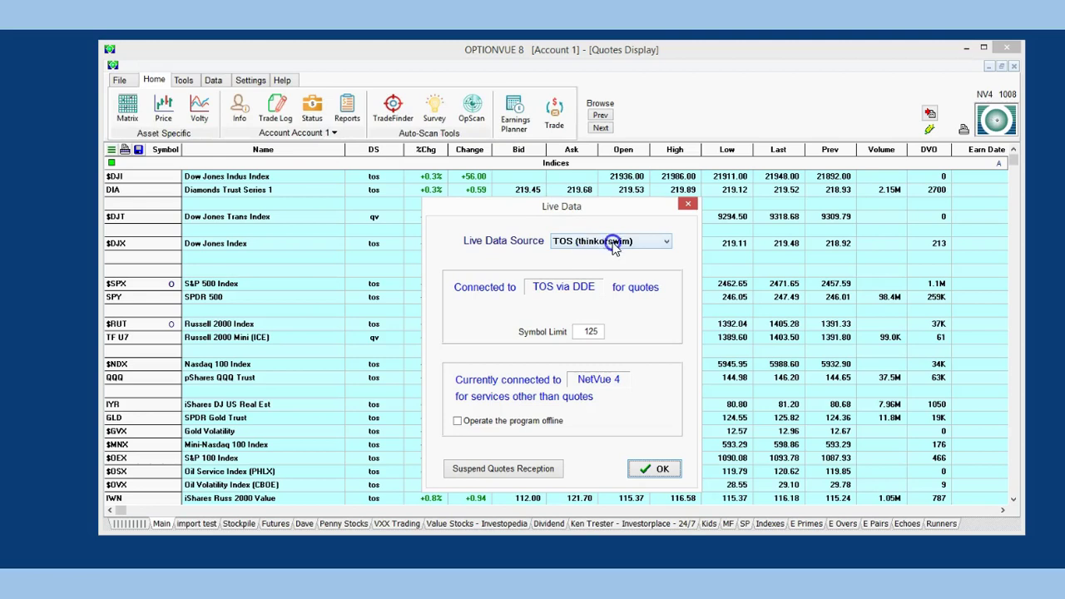
{"action": "left_click", "coordinate": [666, 242]}
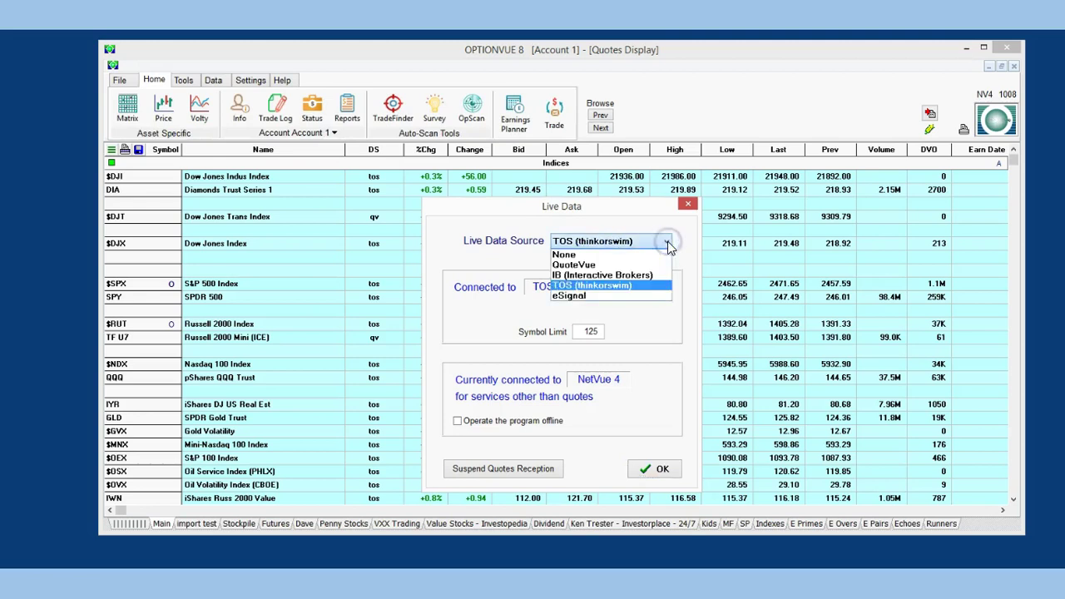
{"action": "left_click", "coordinate": [629, 277]}
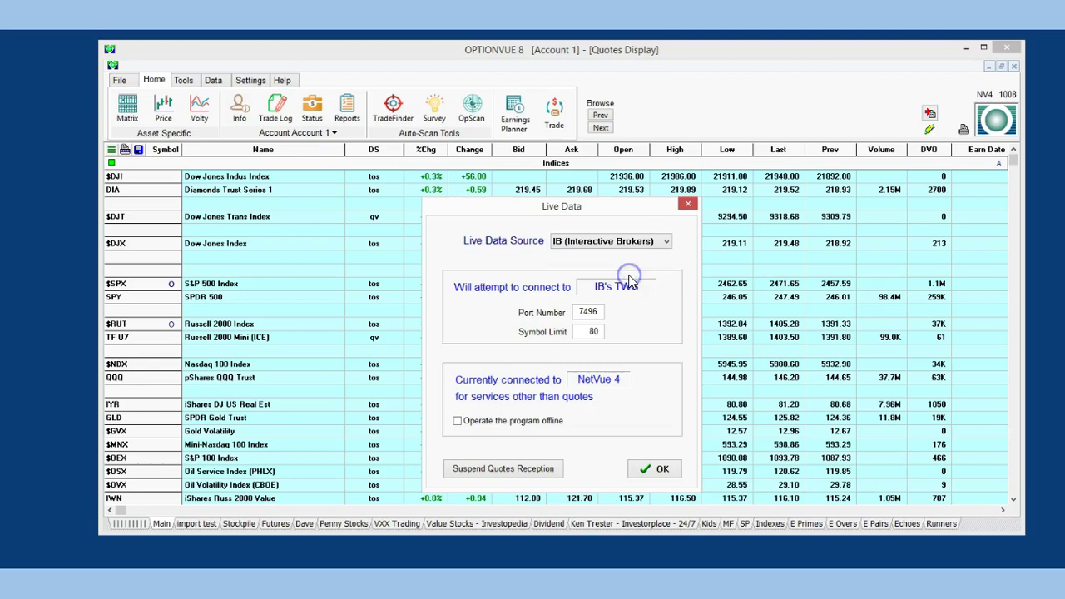
{"action": "left_click", "coordinate": [605, 332]}
{"action": "left_click", "coordinate": [609, 376]}
Confirm Interactive Brokers as the data source, then delete the DS column from the quotes grid
{"action": "left_click", "coordinate": [658, 471]}
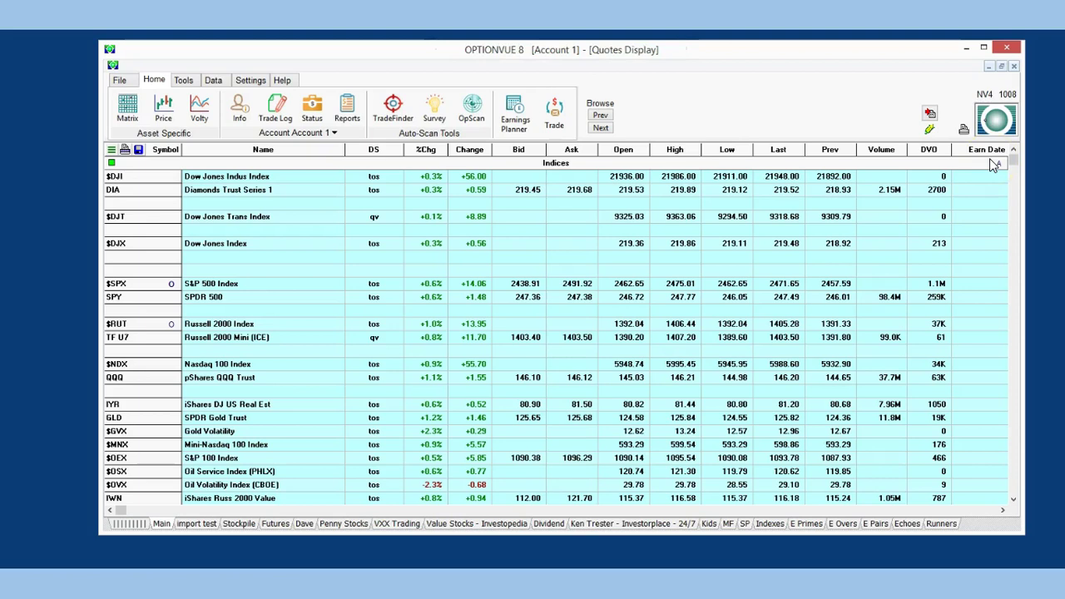
{"action": "left_click", "coordinate": [989, 126]}
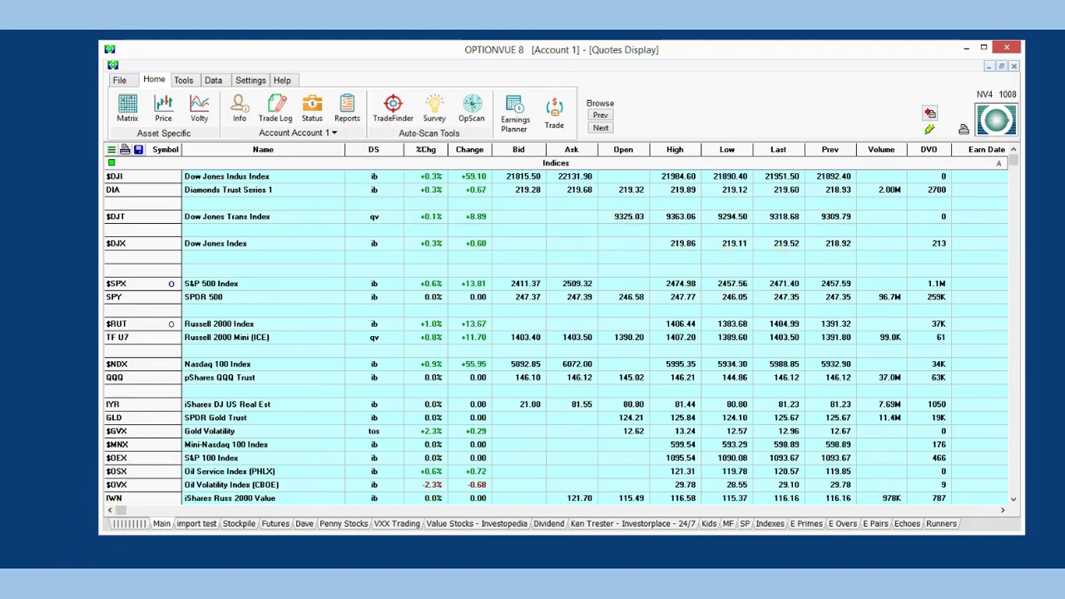
{"action": "left_click", "coordinate": [367, 151]}
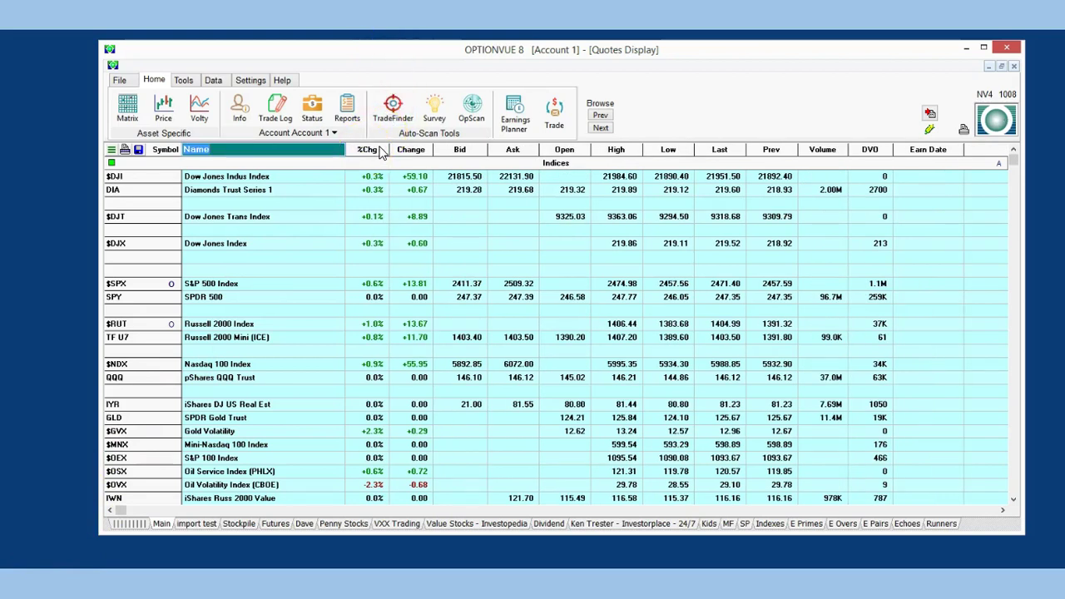
Insert a Data Source column before %Chg and scroll the quotes to check each source
{"action": "left_click", "coordinate": [380, 151]}
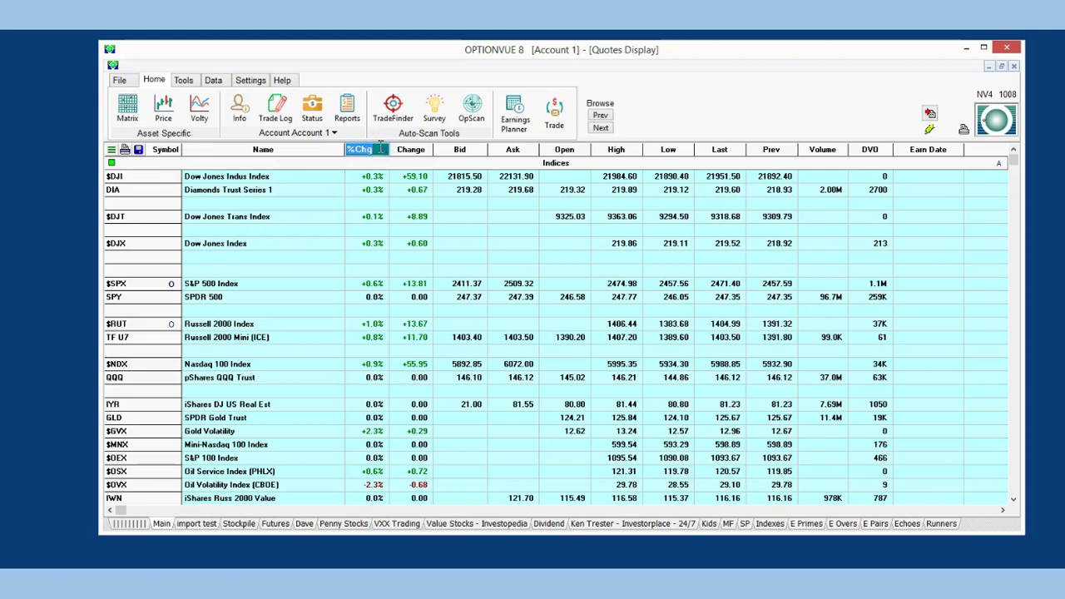
{"action": "key", "text": "Insert"}
{"action": "double_click", "coordinate": [382, 150]}
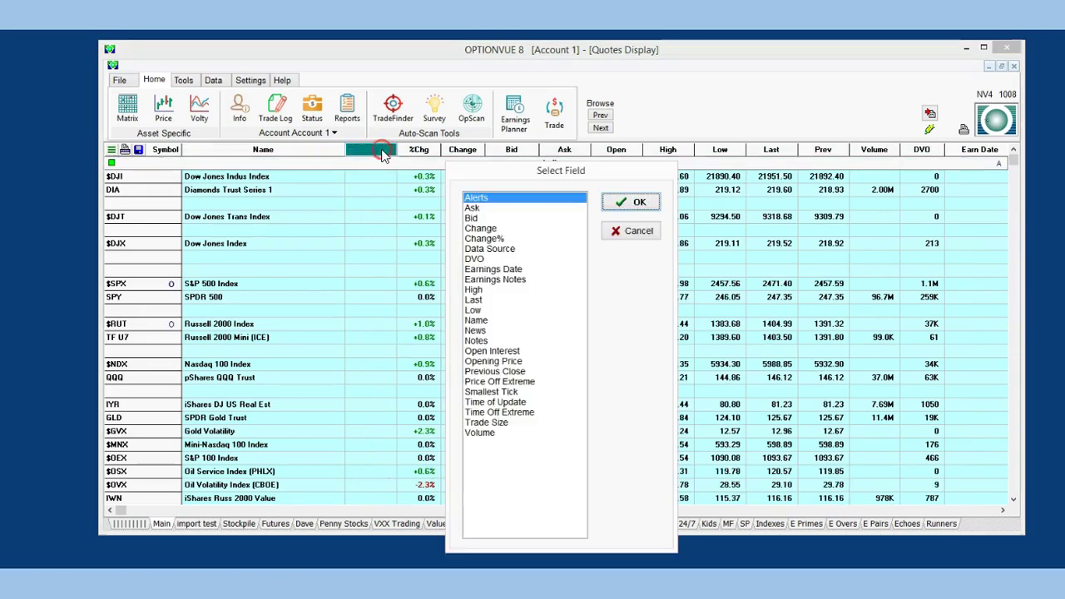
{"action": "left_click", "coordinate": [491, 249]}
{"action": "left_click", "coordinate": [628, 202]}
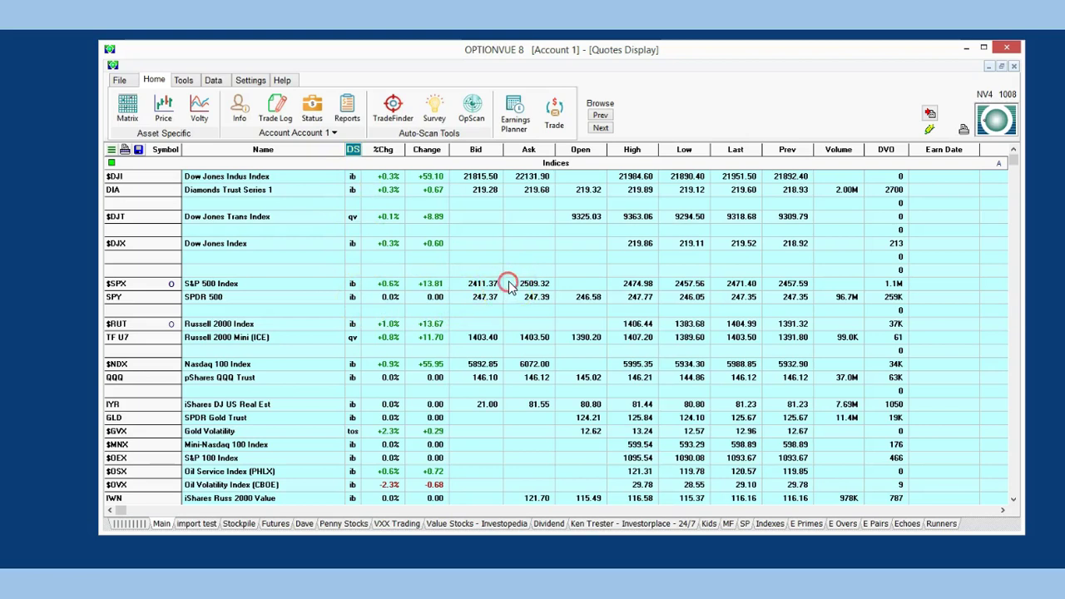
{"action": "scroll", "coordinate": [509, 281], "scroll_direction": "down", "scroll_amount": 2}
{"action": "scroll", "coordinate": [511, 283], "scroll_direction": "down", "scroll_amount": 8}
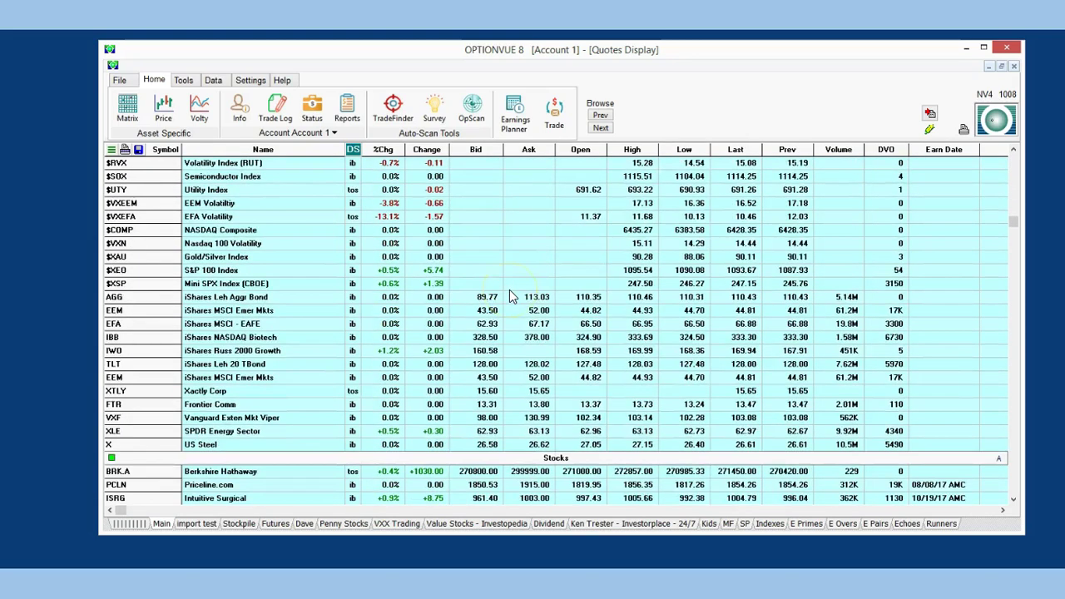
{"action": "scroll", "coordinate": [511, 293], "scroll_direction": "down", "scroll_amount": 3}
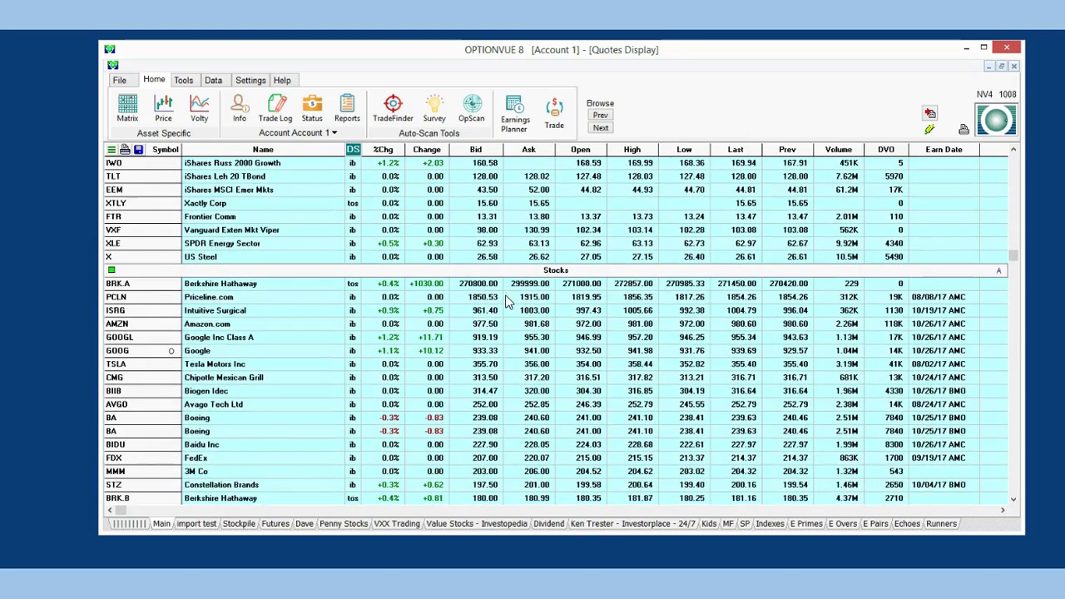
{"action": "scroll", "coordinate": [491, 337], "scroll_direction": "up", "scroll_amount": 8}
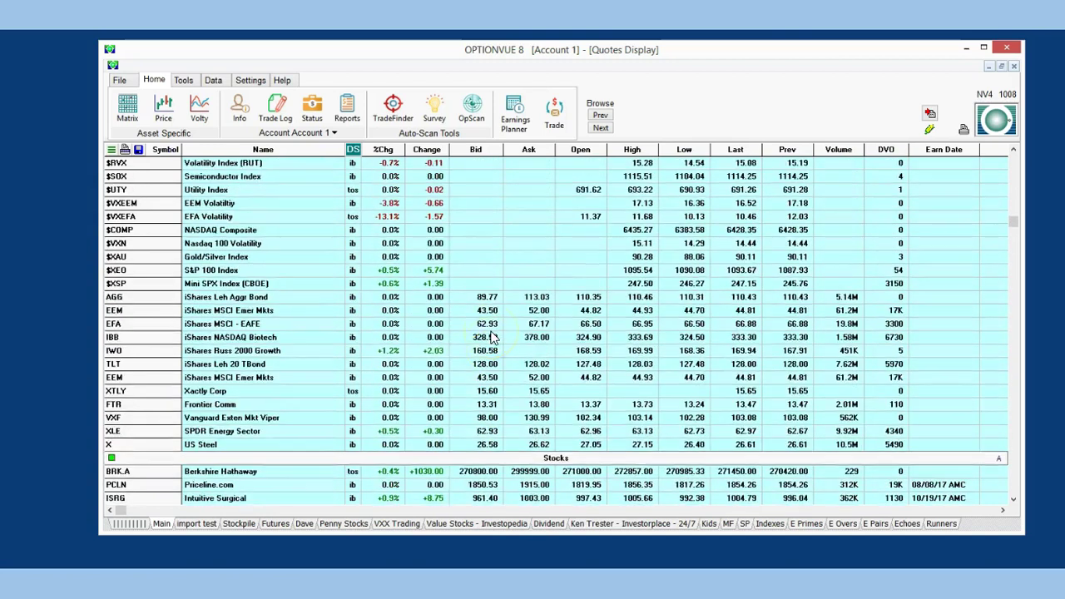
{"action": "scroll", "coordinate": [491, 337], "scroll_direction": "up", "scroll_amount": 5}
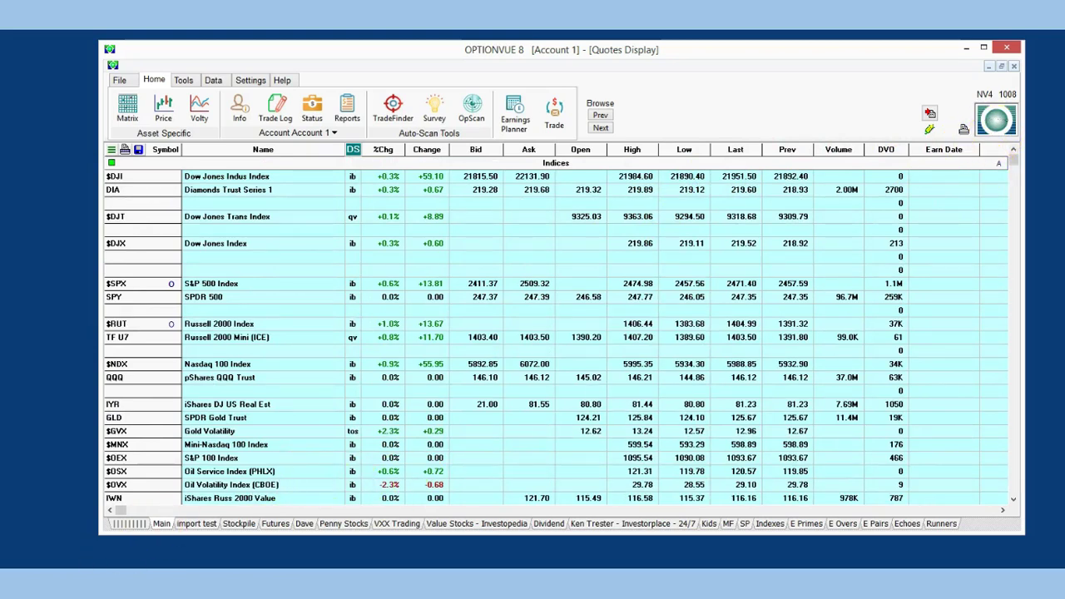
Display the 'Unable to create TWS OLE interface' error example image, then close it
{"action": "key", "text": "alt+Tab"}
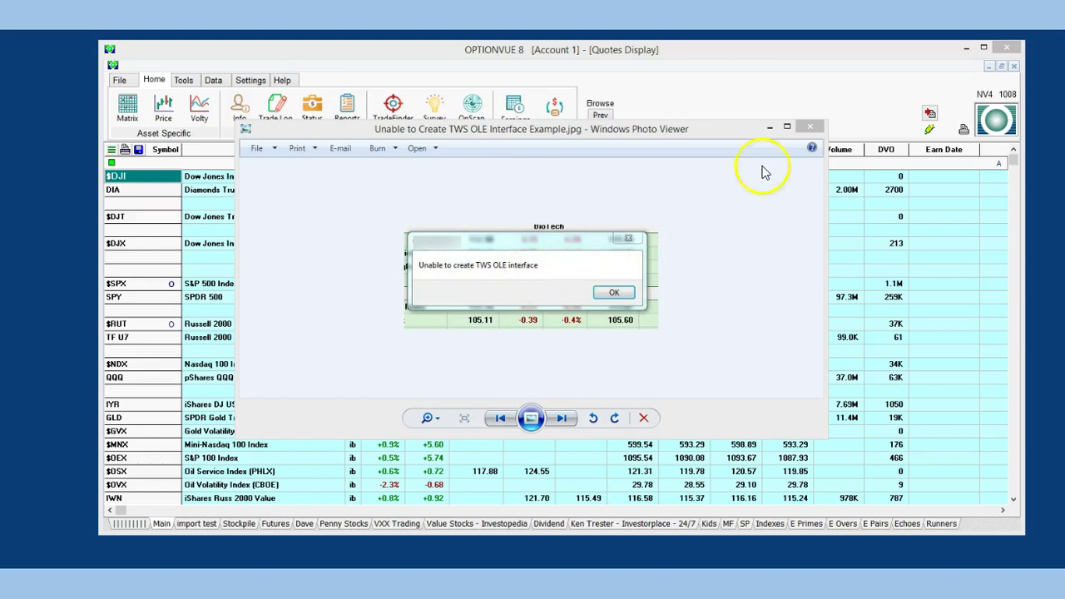
{"action": "left_click", "coordinate": [770, 126]}
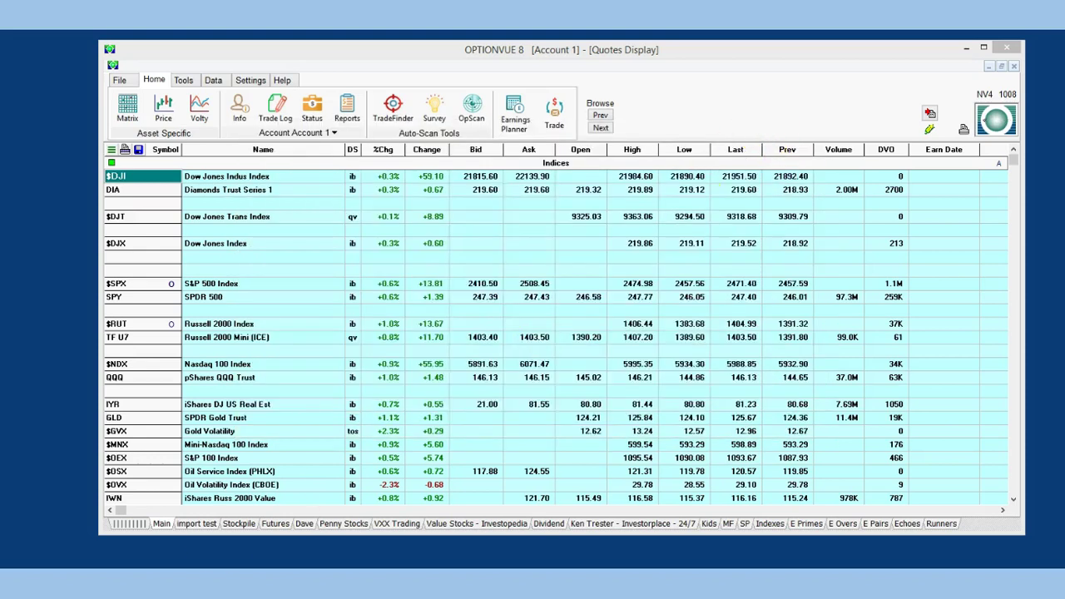
Close OptionVue and run regtws.exe from C:\OpVue8 as administrator
{"action": "key", "text": "alt+Tab"}
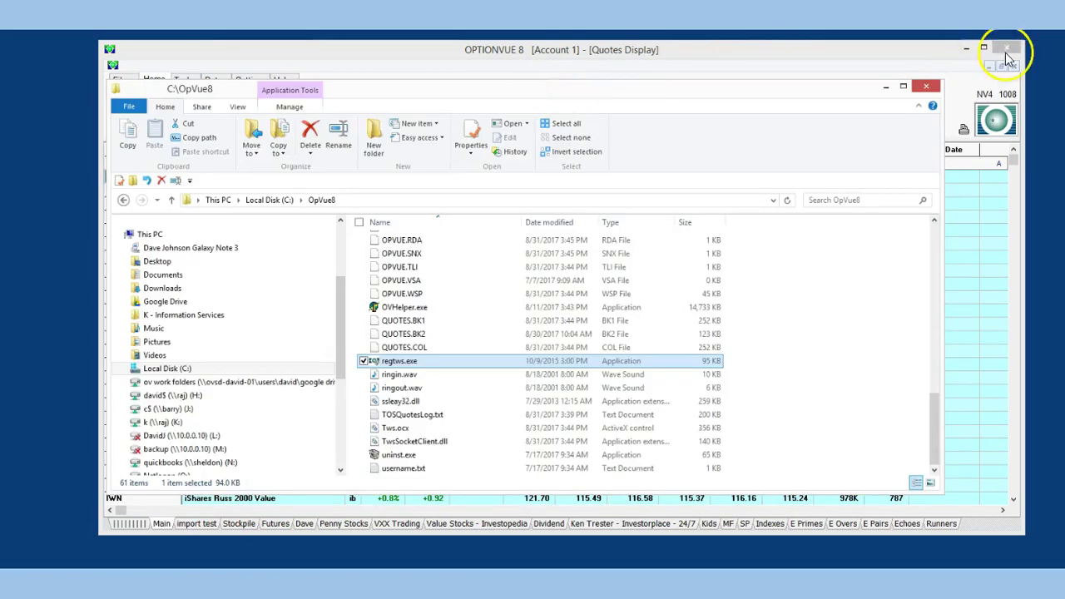
{"action": "left_click", "coordinate": [1006, 51]}
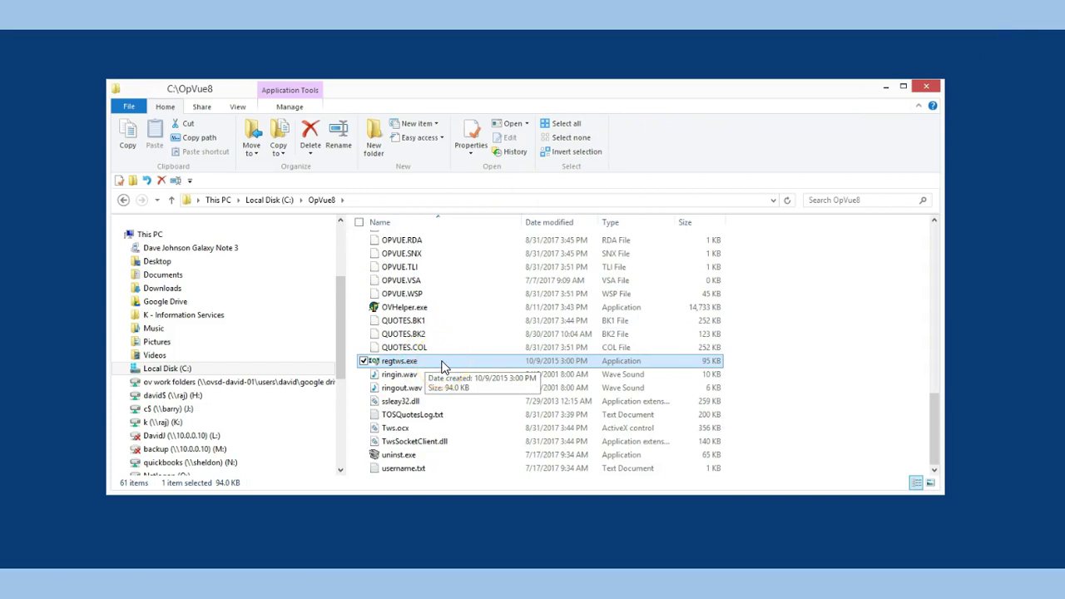
{"action": "double_click", "coordinate": [398, 369]}
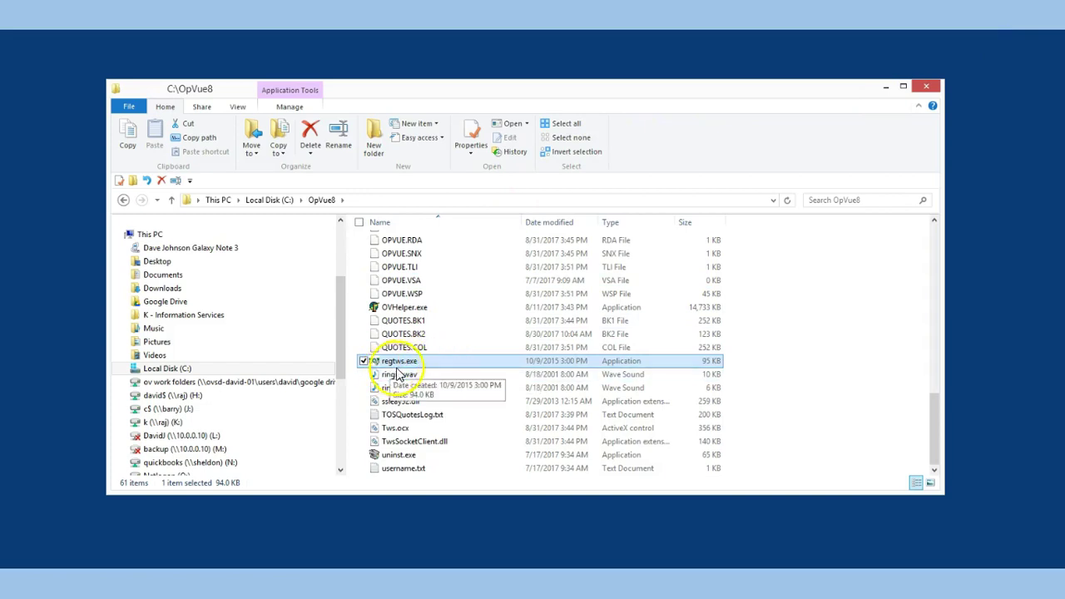
{"action": "right_click", "coordinate": [437, 362]}
{"action": "left_click", "coordinate": [474, 383]}
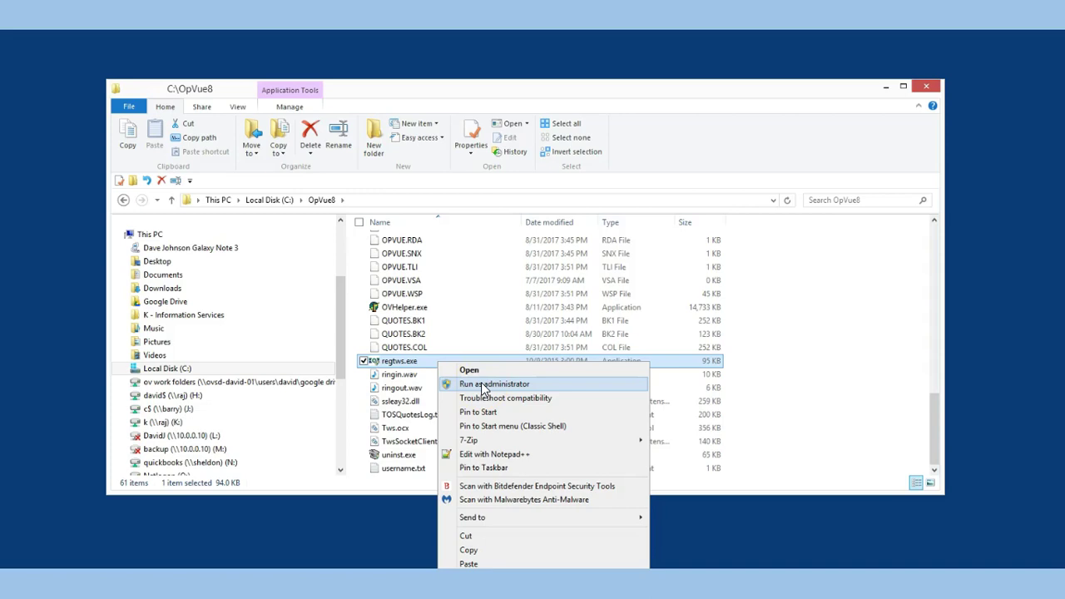
{"action": "left_click", "coordinate": [482, 385]}
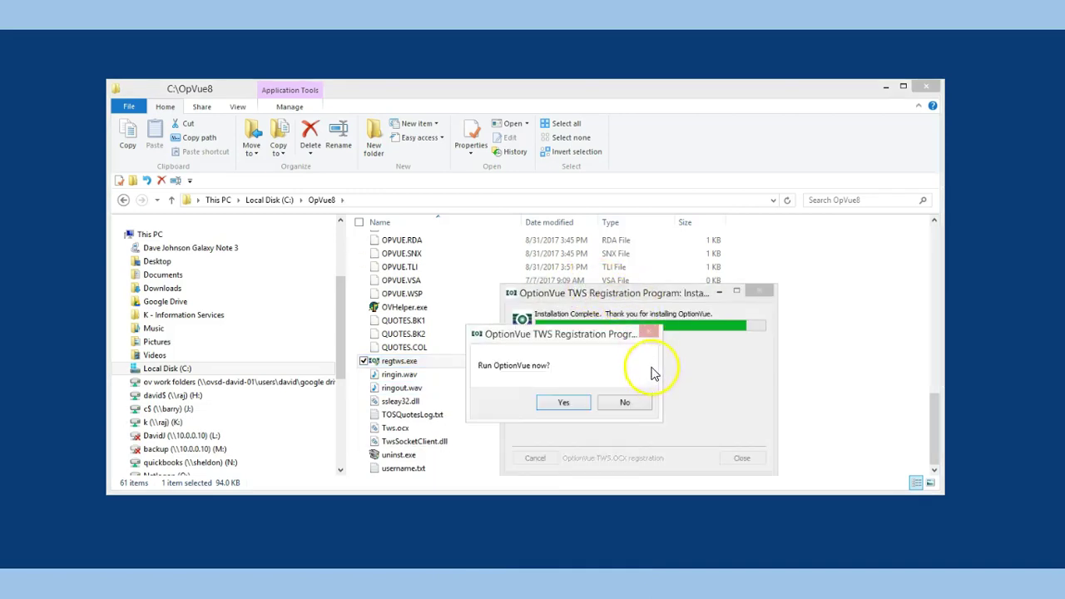
Move the 'Run OptionVue now?' prompt aside and look at the installation details
{"action": "left_click_drag", "start_coordinate": [579, 333], "coordinate": [376, 374]}
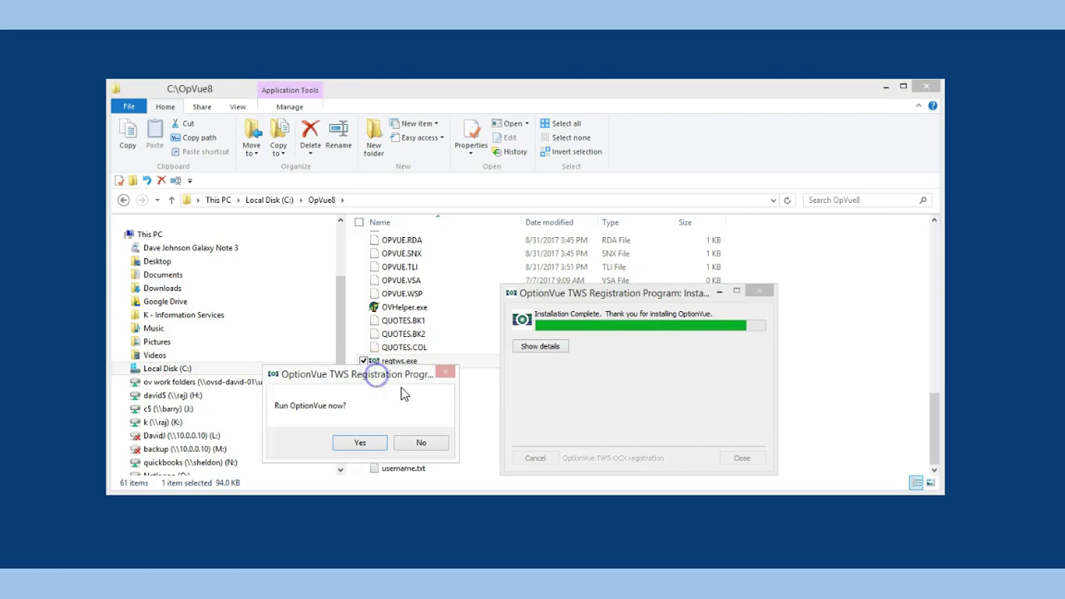
{"action": "left_click", "coordinate": [536, 348]}
{"action": "left_click", "coordinate": [358, 445]}
Restart OptionVue from the prompt and reconnect with XCon to stream live IB quotes
{"action": "left_click", "coordinate": [358, 444]}
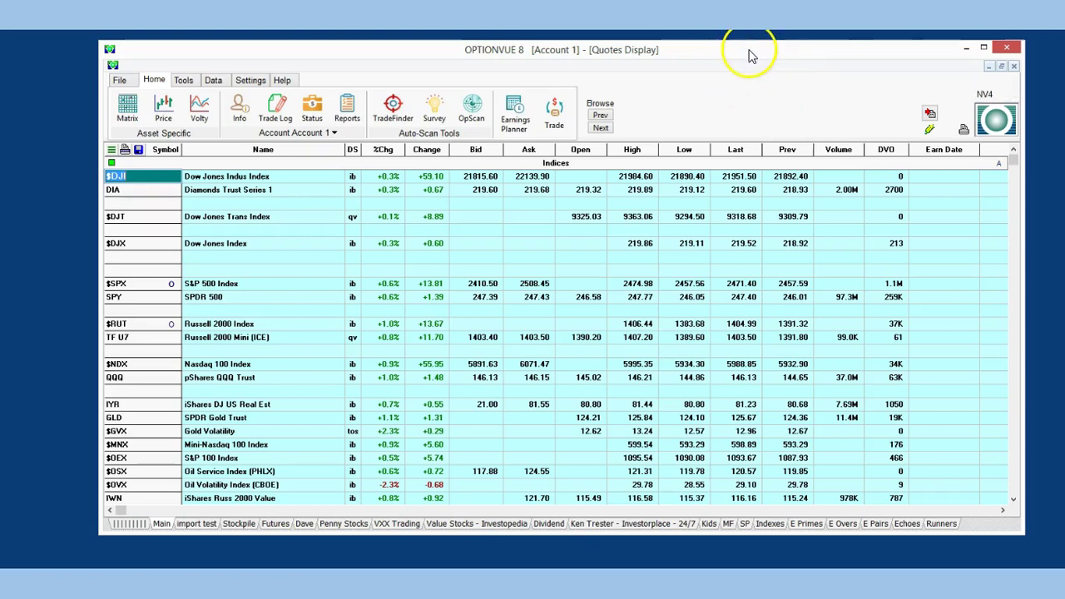
{"action": "left_click", "coordinate": [980, 109]}
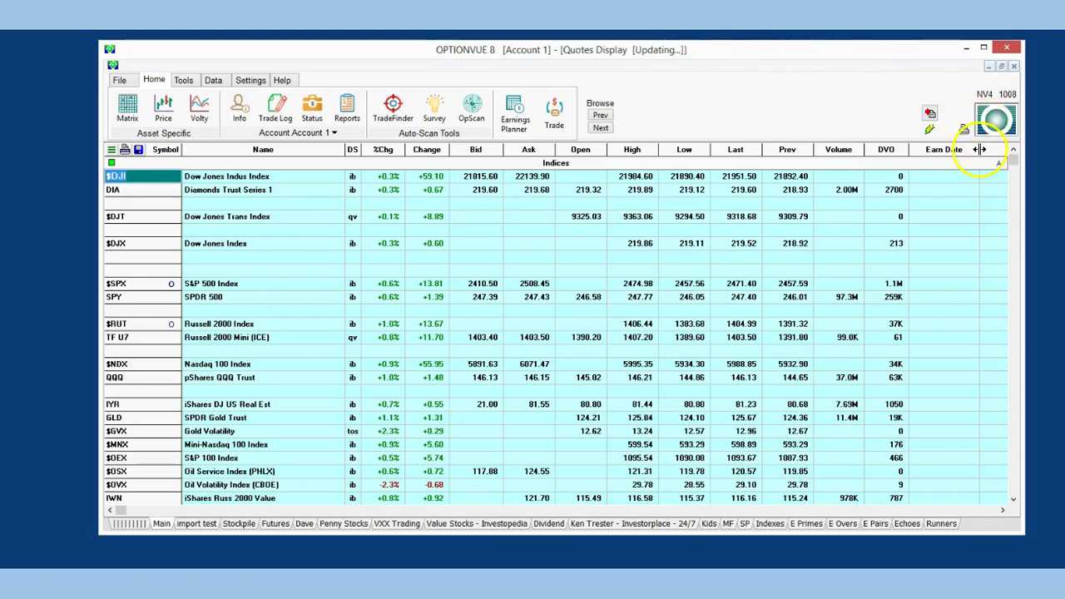